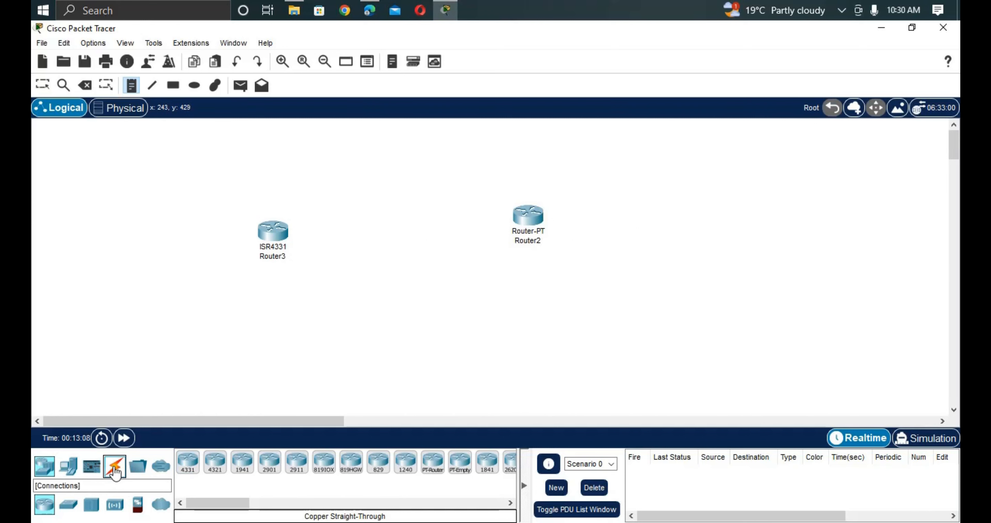
- Connect Router3's GigabitEthernet0/0/0 to Router2's FastEthernet0/0 with a copper straight-through cable, and move Router2 level with Router3
left_click(243, 463)
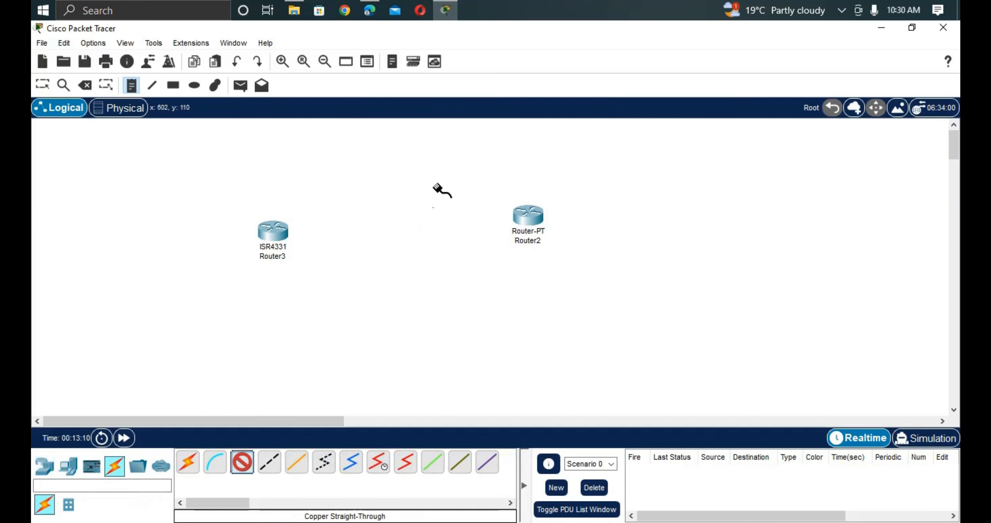
left_click(275, 233)
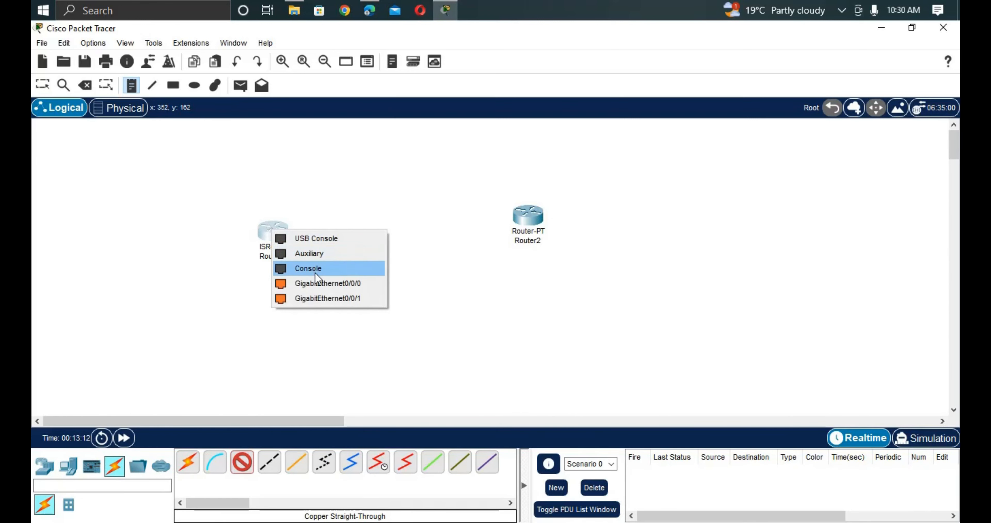
left_click(321, 283)
left_click(526, 219)
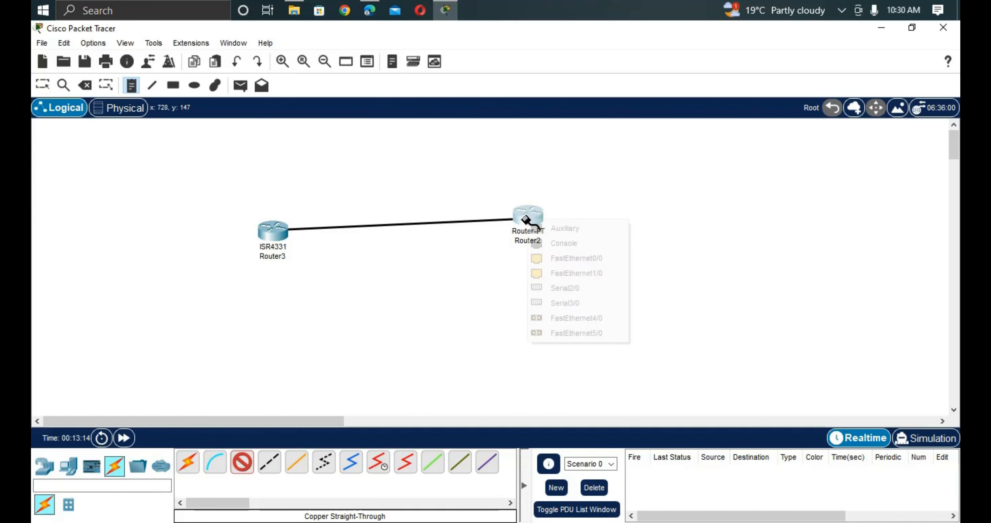
left_click(548, 260)
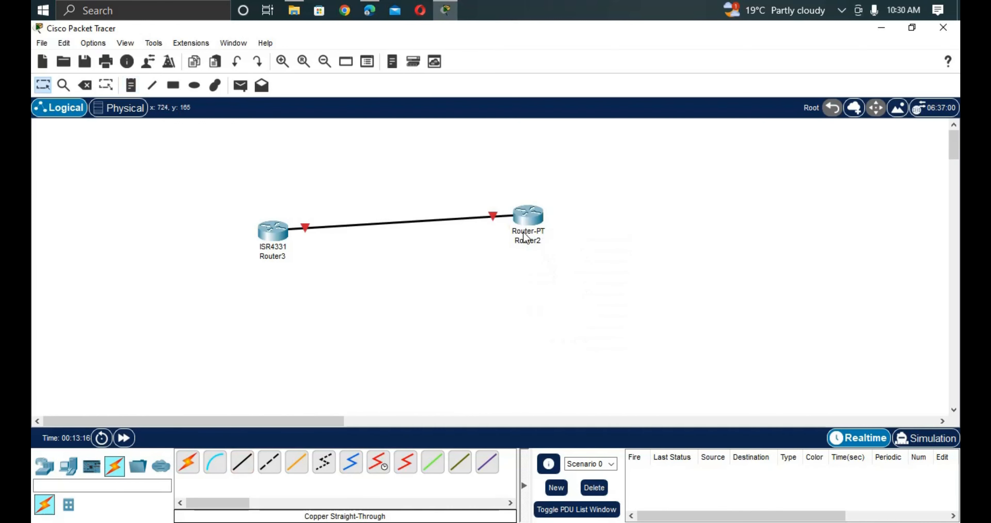
left_click_drag(530, 216, 540, 232)
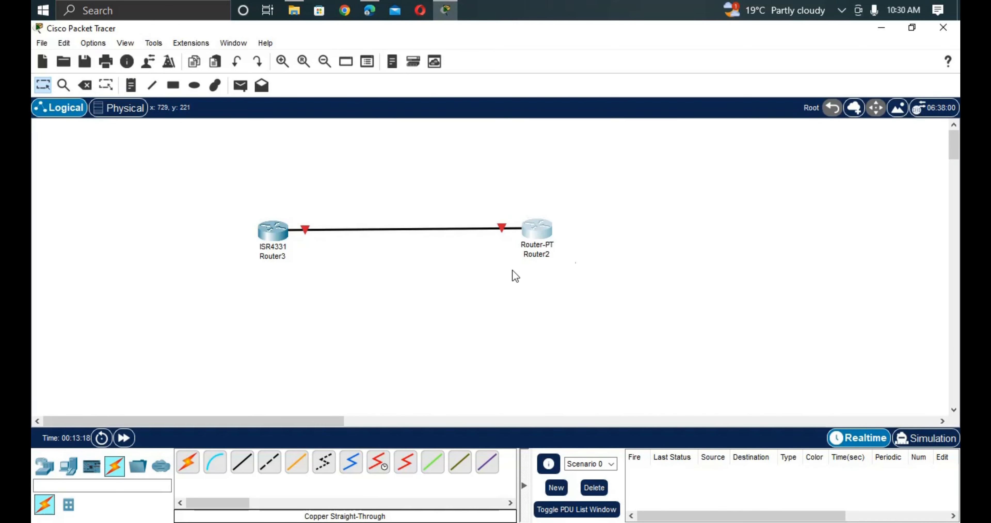
- Open Router2's command line interface and decline the initial configuration dialog with no
left_click(541, 237)
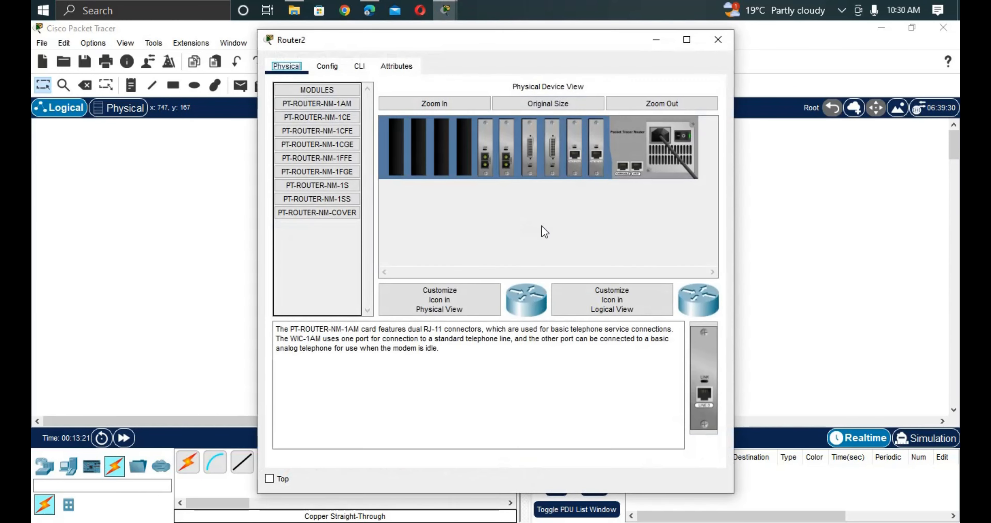
left_click(359, 68)
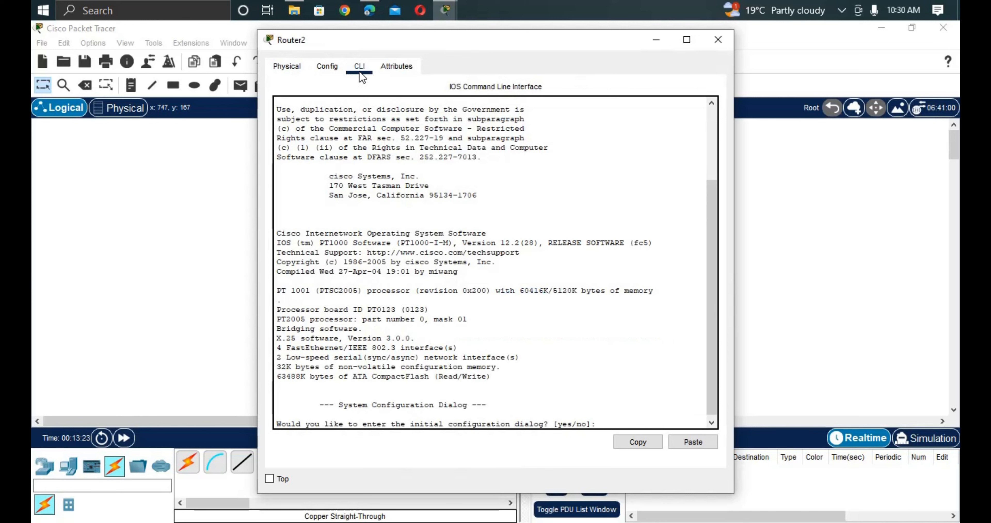
type("no")
key("Return")
key("Return")
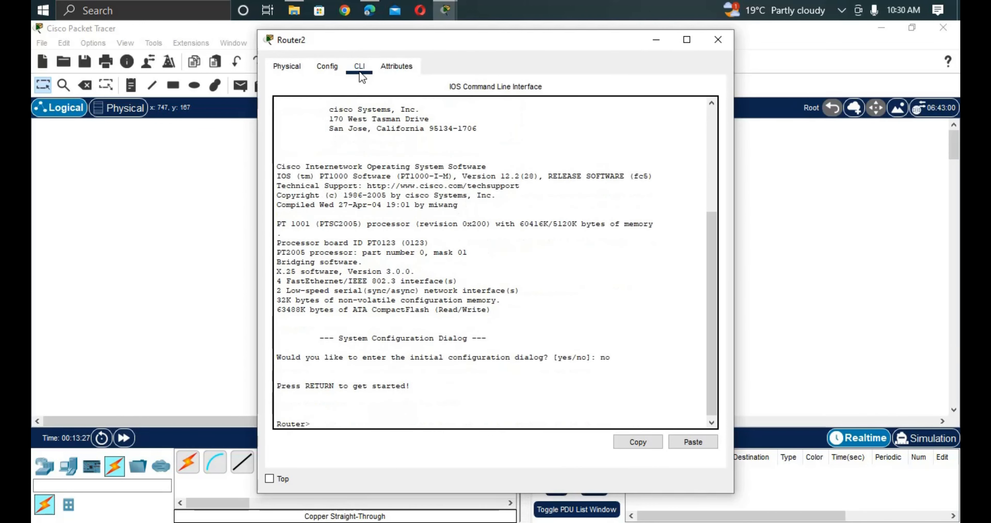
- Enter privileged mode with enable and global configuration mode with conf terminal on Router2
type("en")
key("Tab")
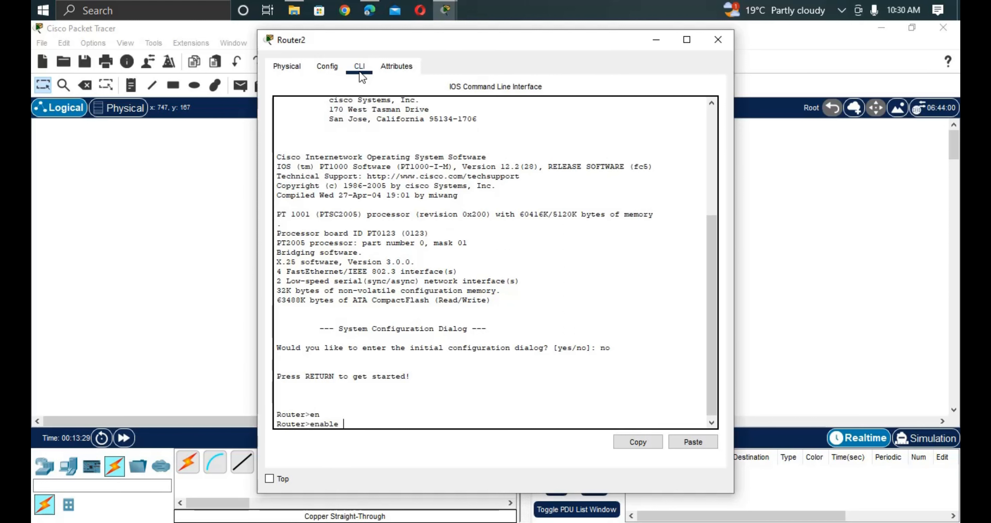
key("Return")
type("cong")
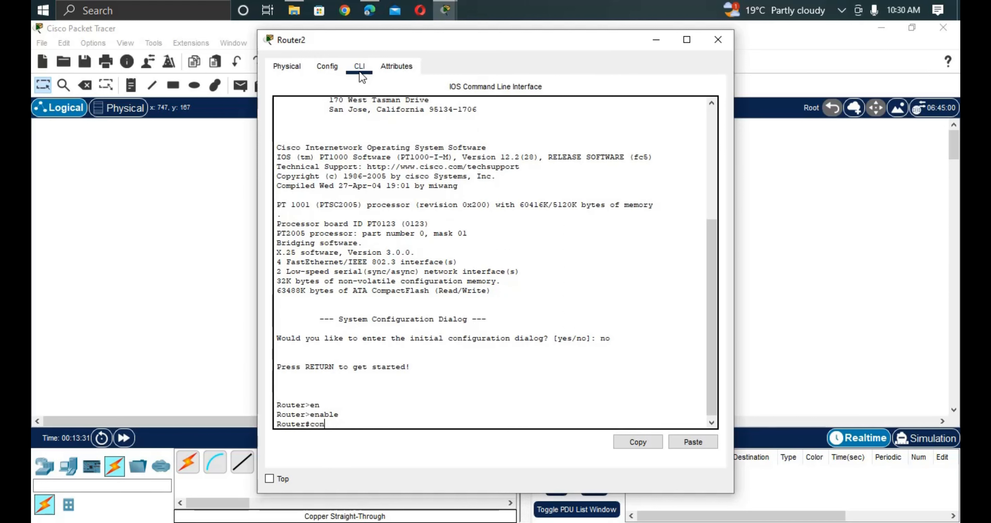
key("BackSpace")
type("f t")
key("Tab")
key("Tab")
key("Return")
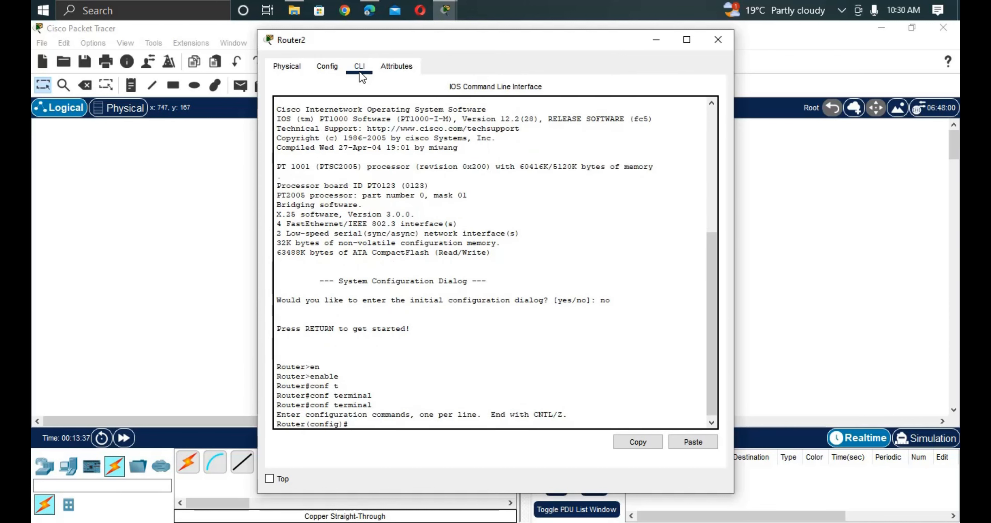
- Assign IP address 10.1.1.1 with mask 255.255.255.0 to Router2's interface fastEthernet 0/0
type("int f")
key("Tab")
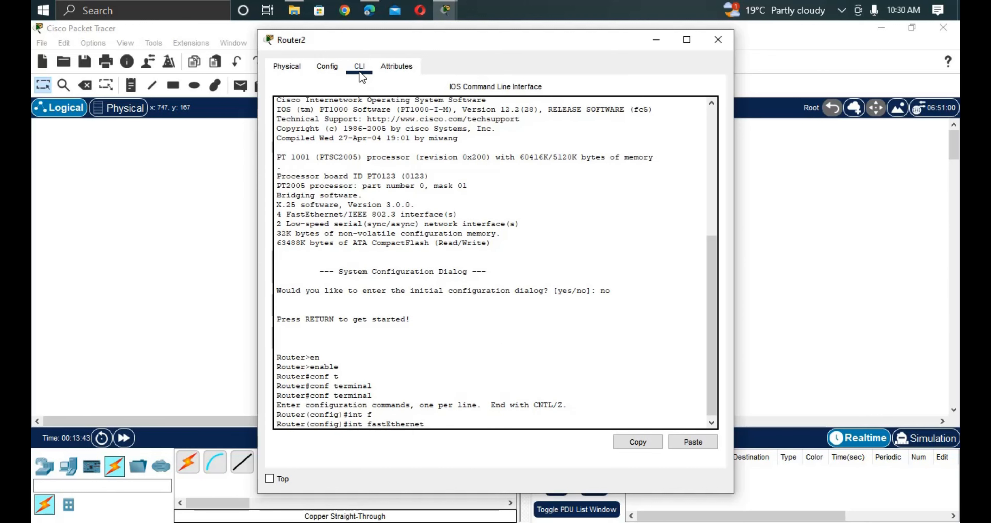
type("0/0")
key("Return")
type("ip ad")
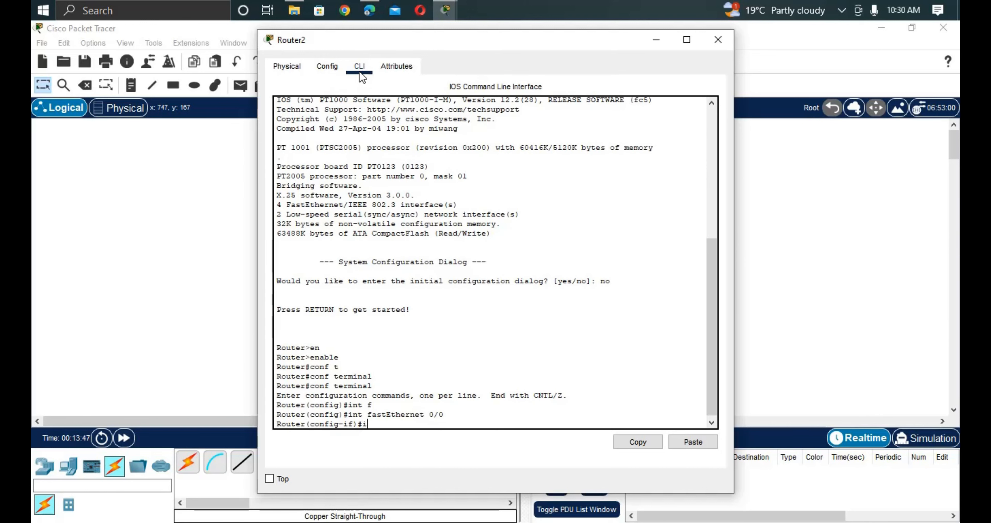
key("Tab")
type("1")
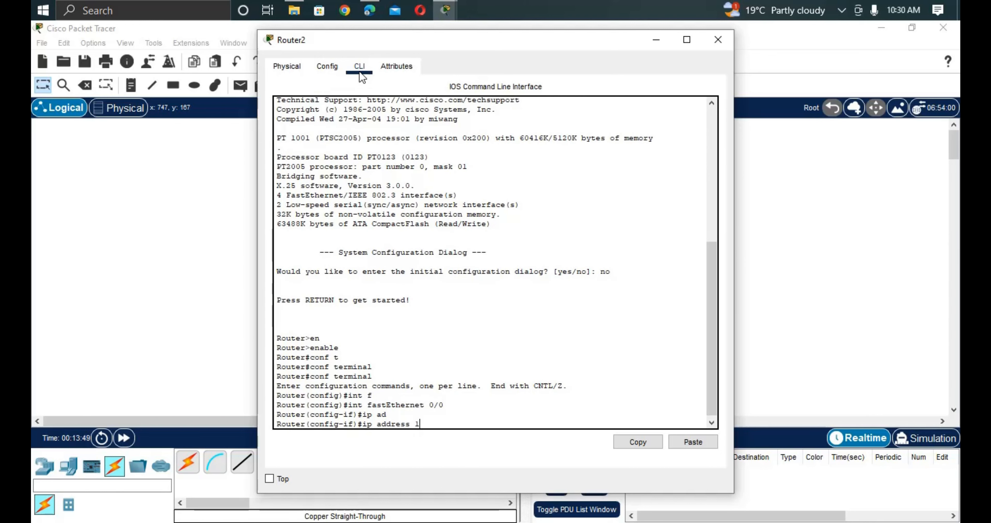
type("0.1.1.1 255.255.255.0")
key("Return")
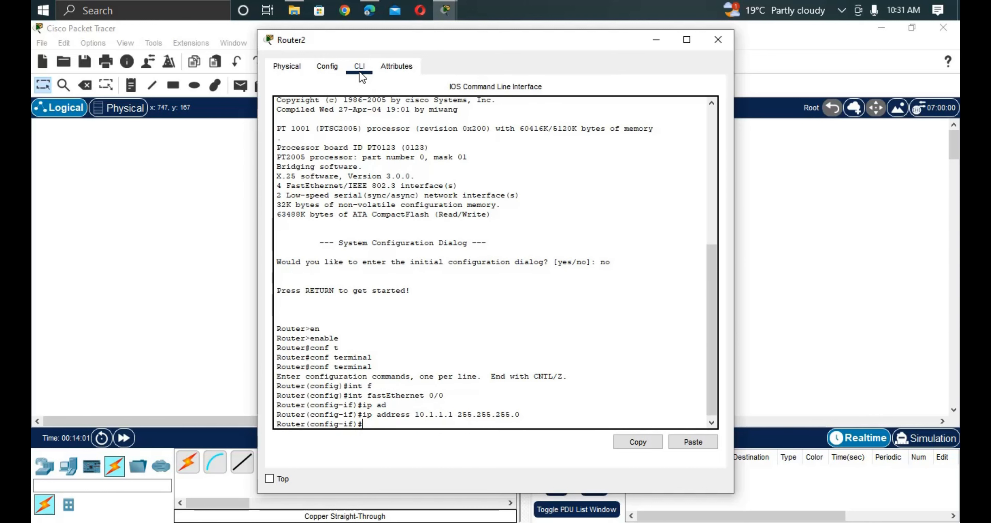
- Enable the fastEthernet 0/0 interface with no shut and exit to global configuration mode
type("noshu")
key("Tab")
key("BackSpace")
key("BackSpace")
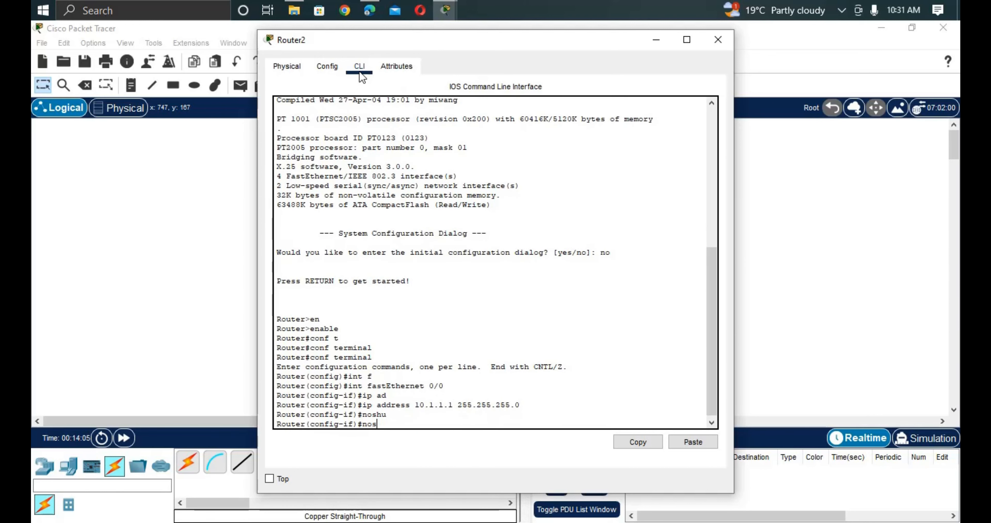
key("BackSpace")
type("shut")
key("Return")
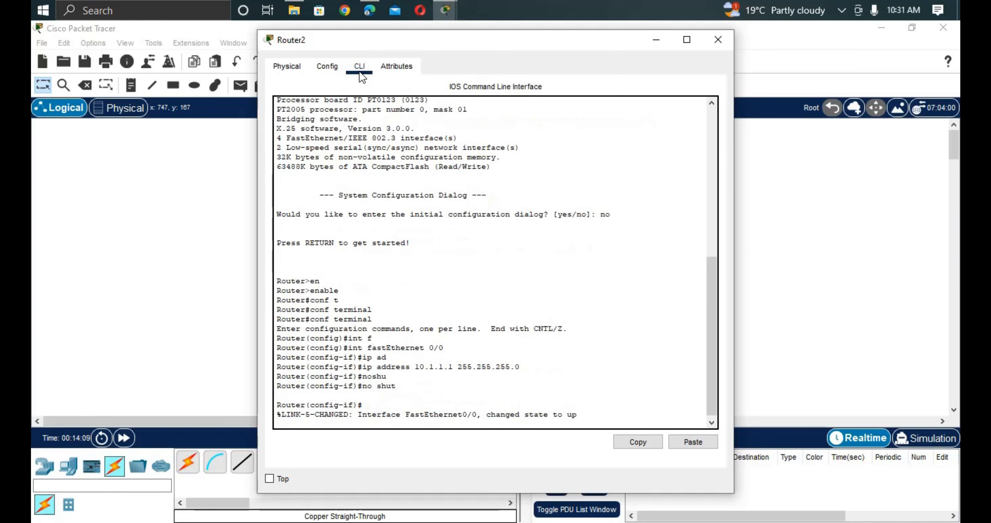
key("Return")
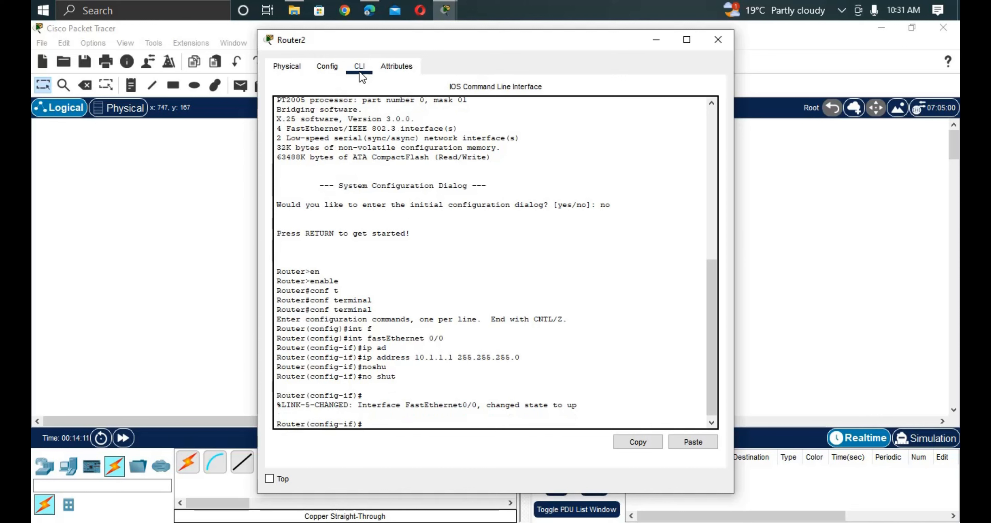
type("exit")
key("Return")
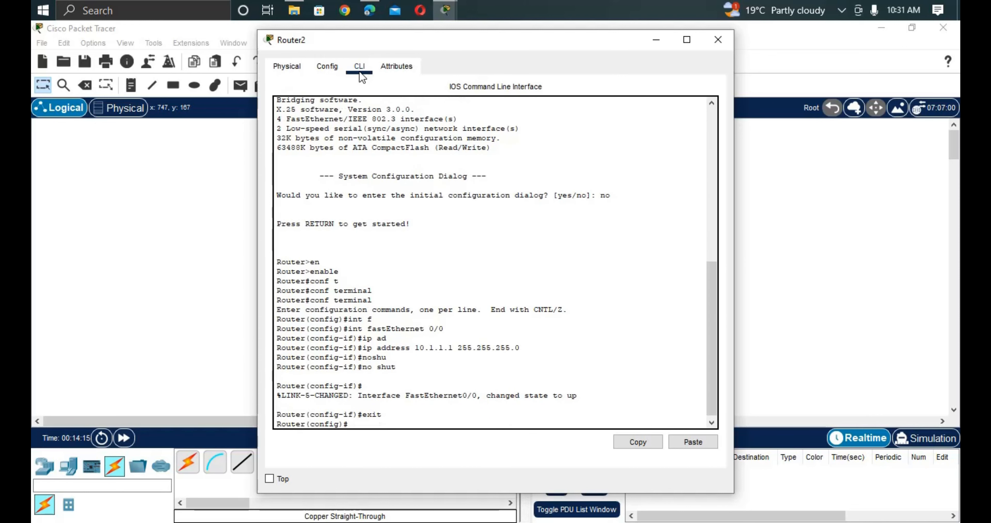
- Create the DHCP pool POOL1 on Router2 with network 10.1.1.0 and mask 255.255.255.0
type("ip dh")
key("Tab")
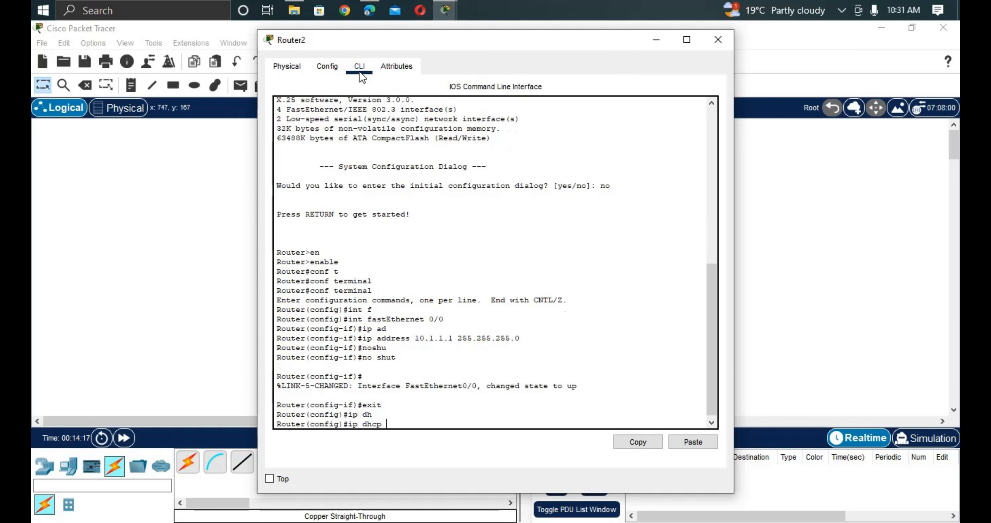
type("po")
key("Tab")
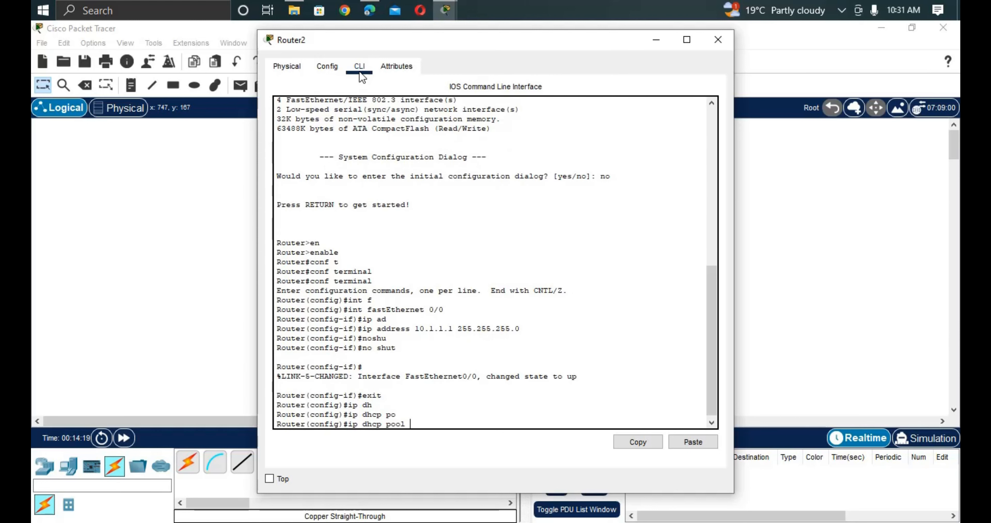
type("POOL1")
key("Return")
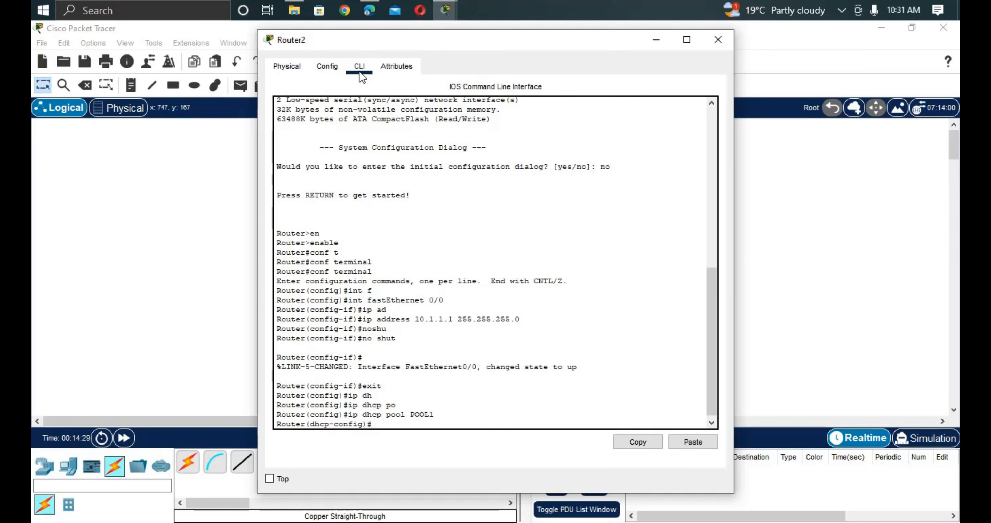
type("Net")
key("Tab")
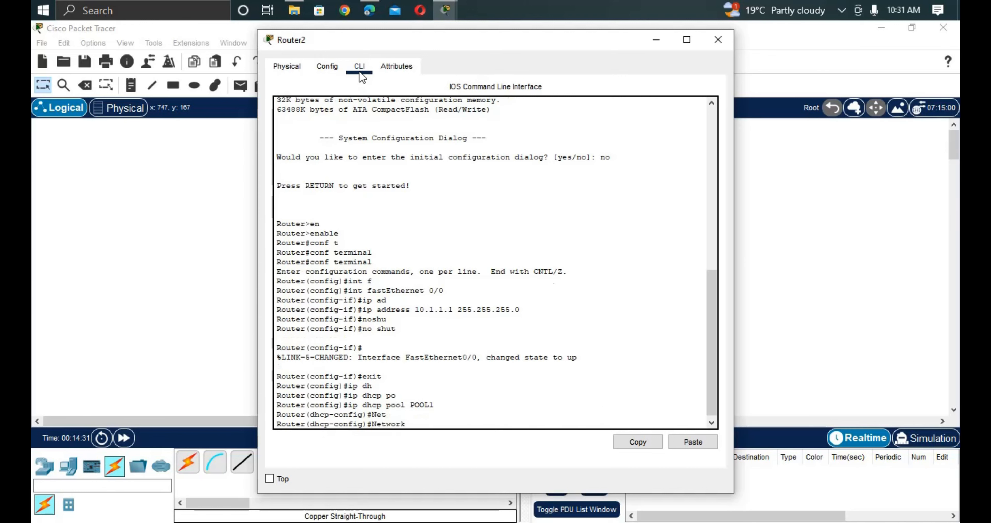
type("10.1.1.0 255.255.255.0")
key("Return")
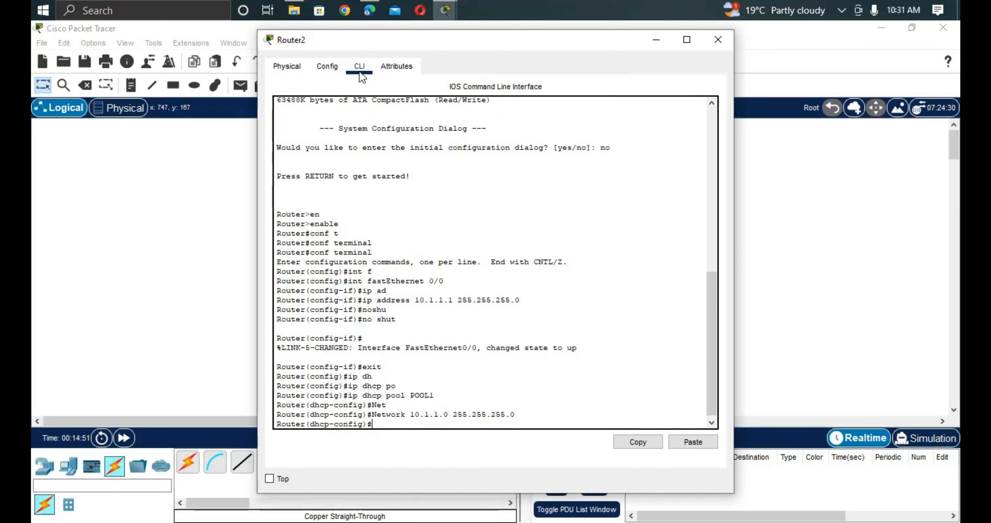
- Set both the default router and the DNS server of the DHCP pool to 10.1.1.1
type("de")
key("Tab")
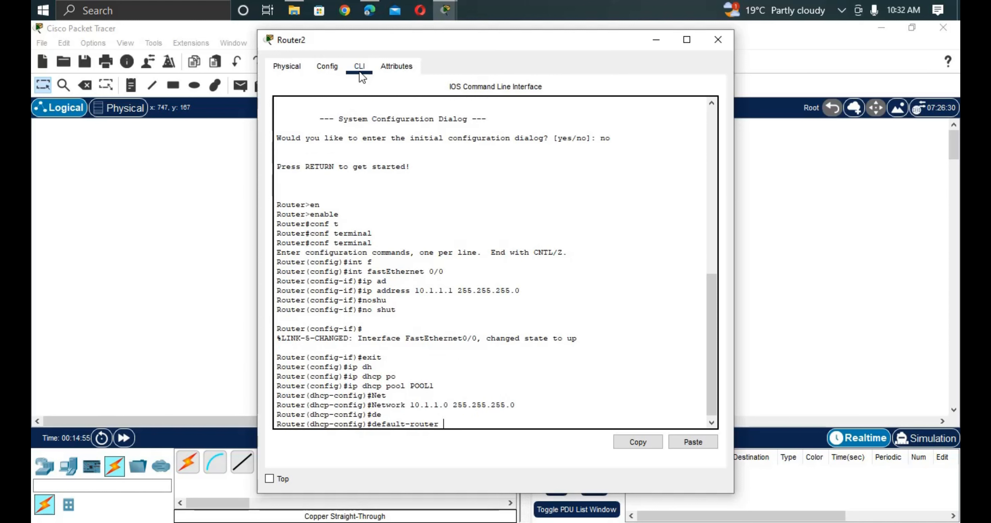
type("10.1.1.1")
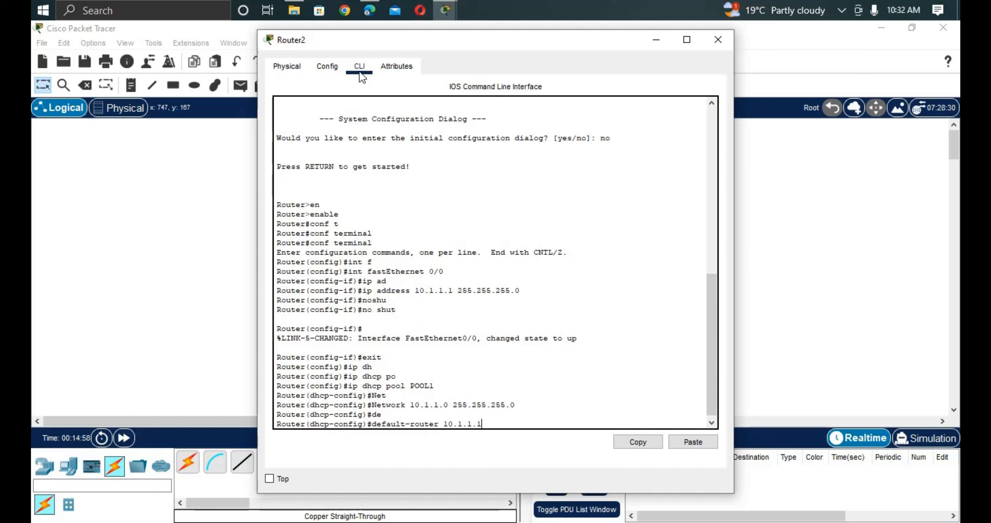
key("Return")
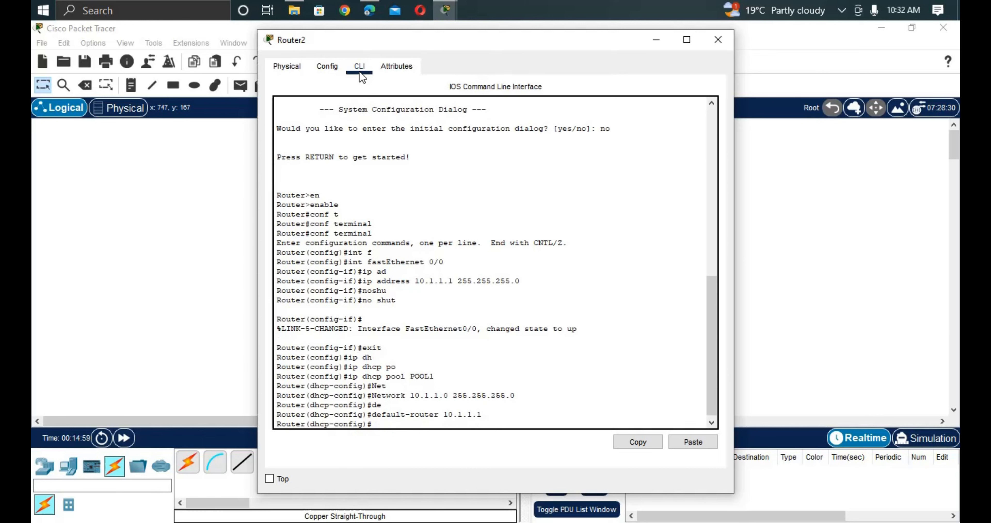
type("d")
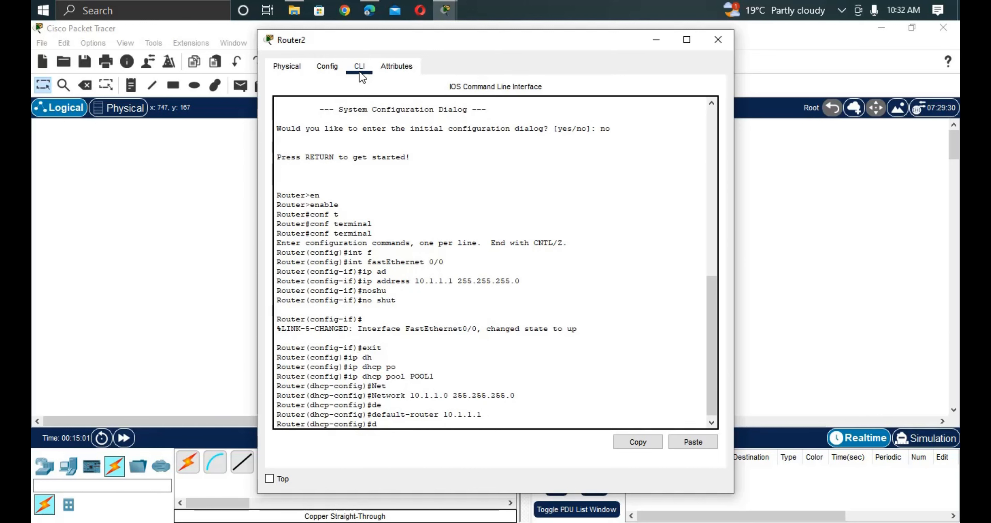
type("n")
key("Tab")
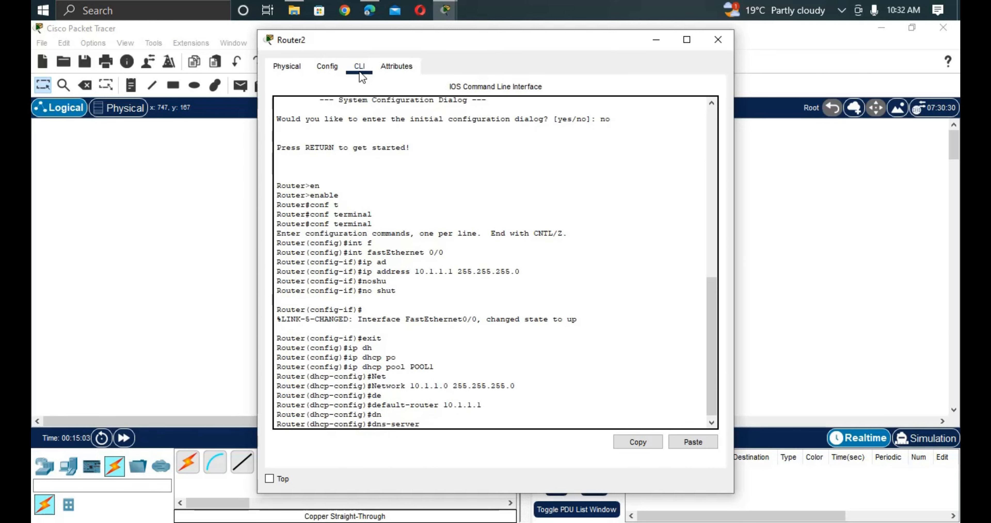
type("10.1.1.1")
key("Return")
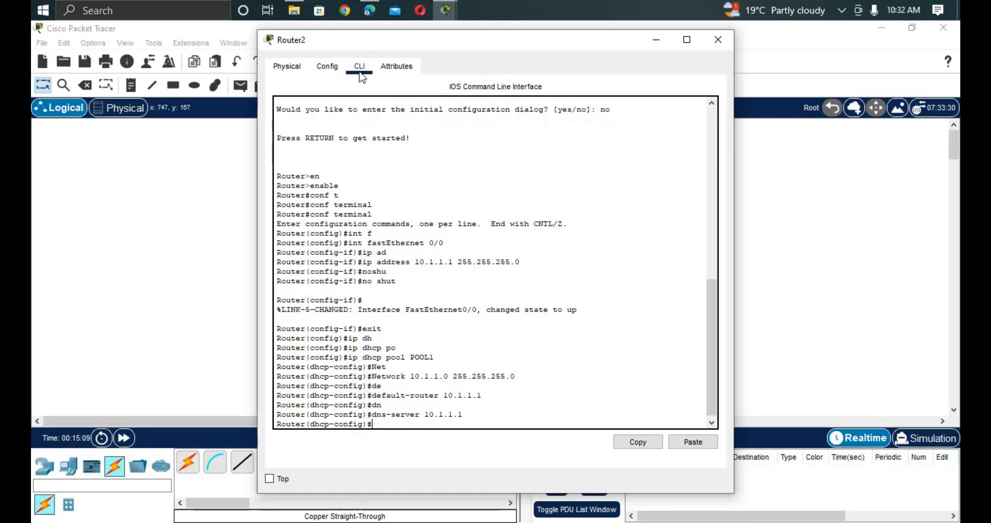
- Set the DHCP pool's domain name to akal.com, exit DHCP configuration and return to the network topology
type("do")
key("Tab")
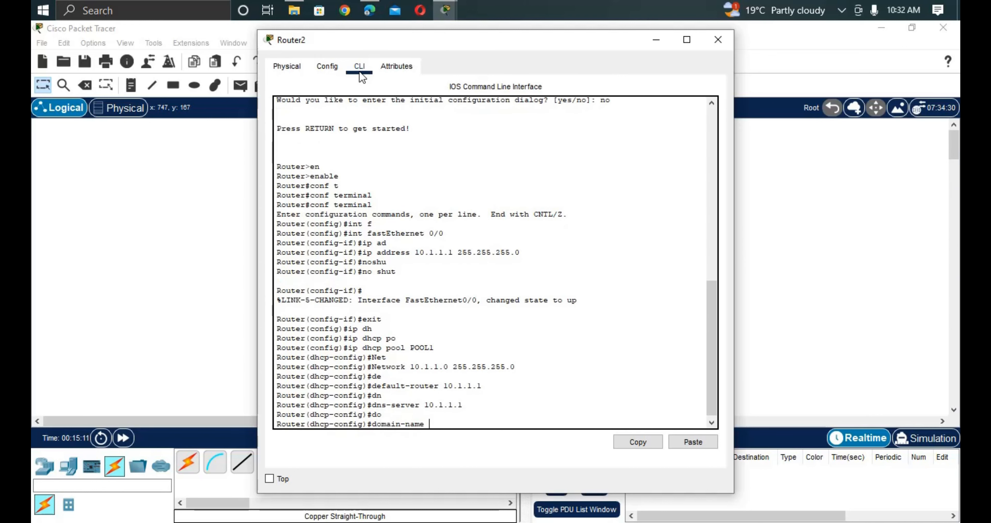
type("akal.co")
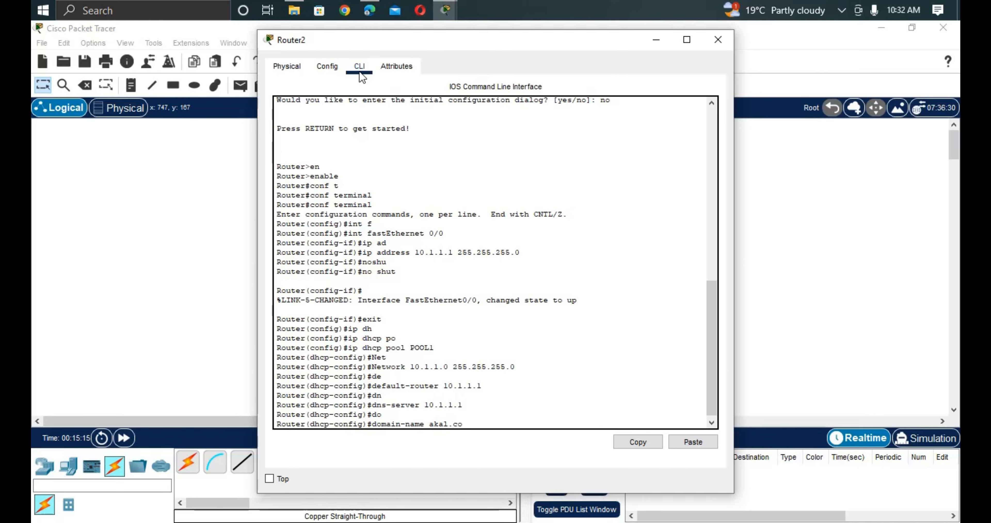
type("m")
key("Return")
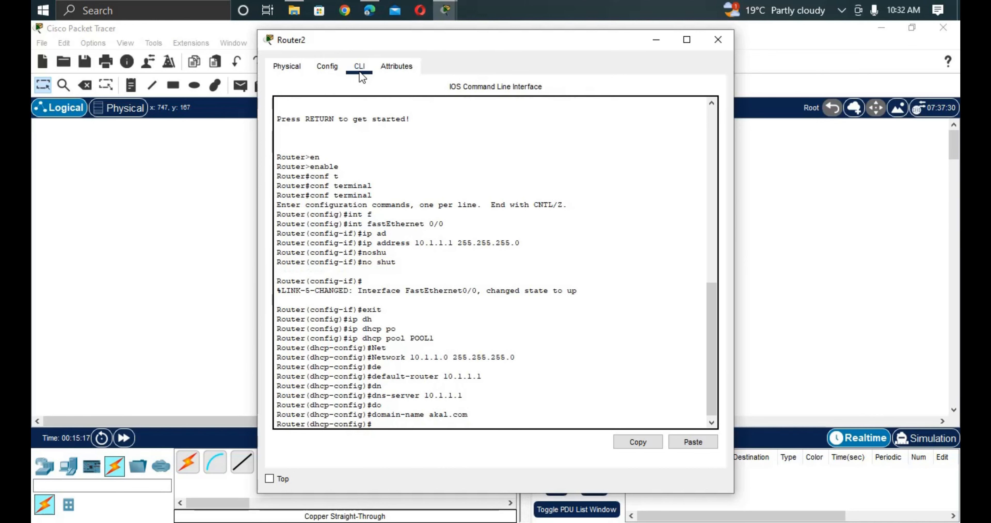
type("exit")
key("Return")
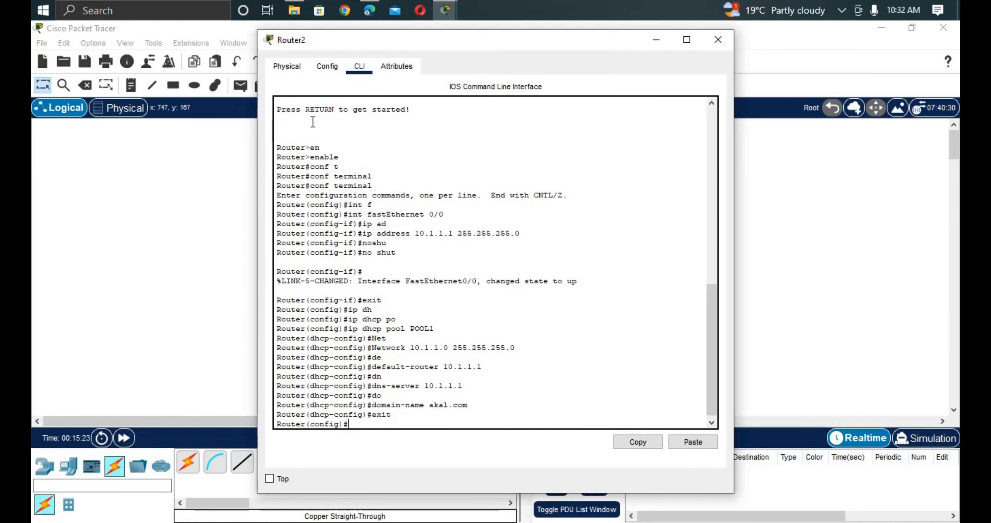
left_click(202, 225)
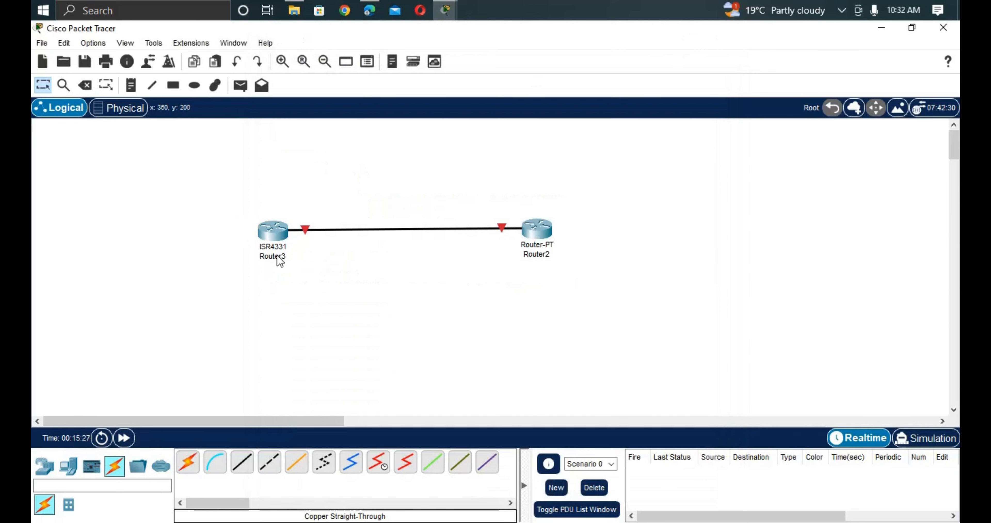
- Rename Router3 in the topology as DHCP CLIENT
left_click(283, 254)
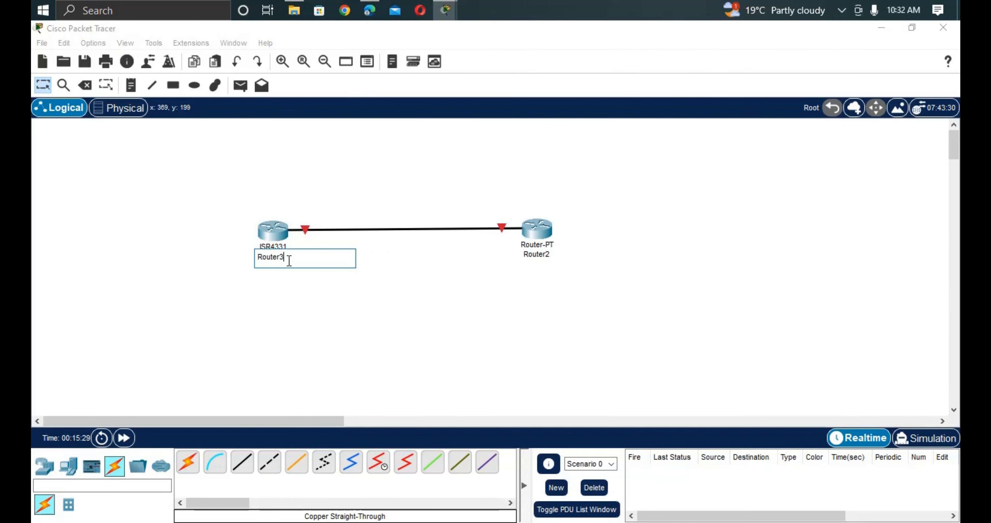
key("BackSpace")
key("BackSpace")
key("BackSpace")
key("BackSpace")
key("BackSpace")
key("BackSpace")
key("BackSpace")
type("DHCP CLIENT")
left_click(417, 313)
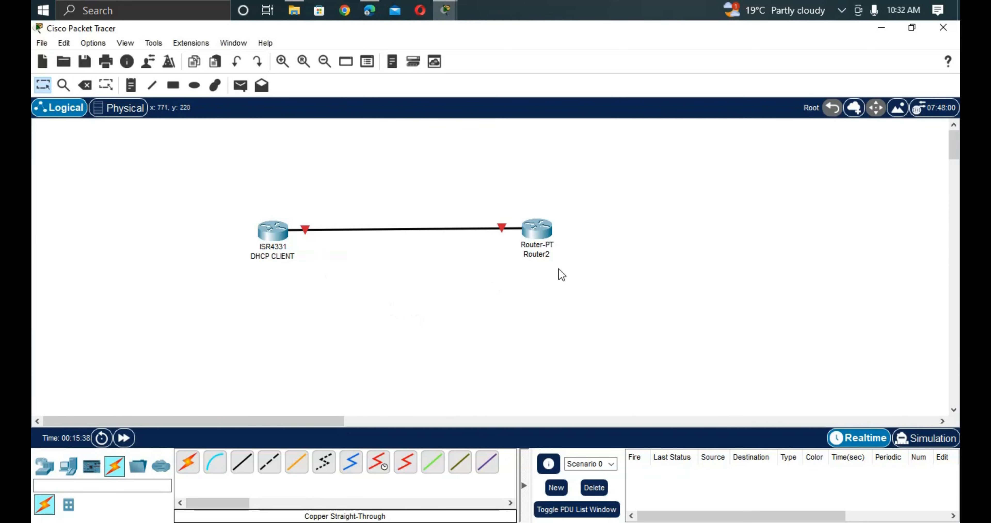
- Rename Router2 in the topology as DHCP SERVER
left_click(548, 254)
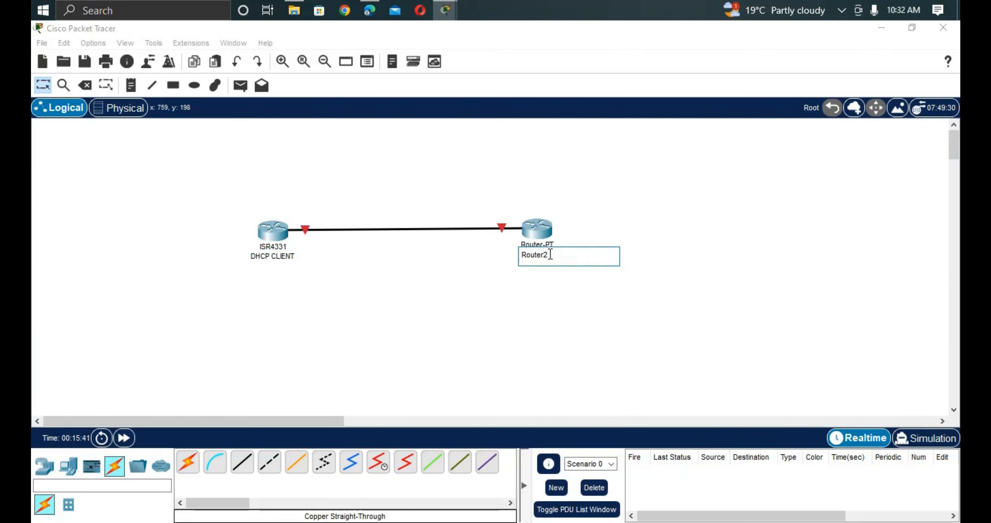
key("BackSpace")
key("BackSpace")
key("BackSpace")
key("BackSpace")
key("BackSpace")
key("BackSpace")
key("BackSpace")
type("DHCP SERVER")
left_click(492, 330)
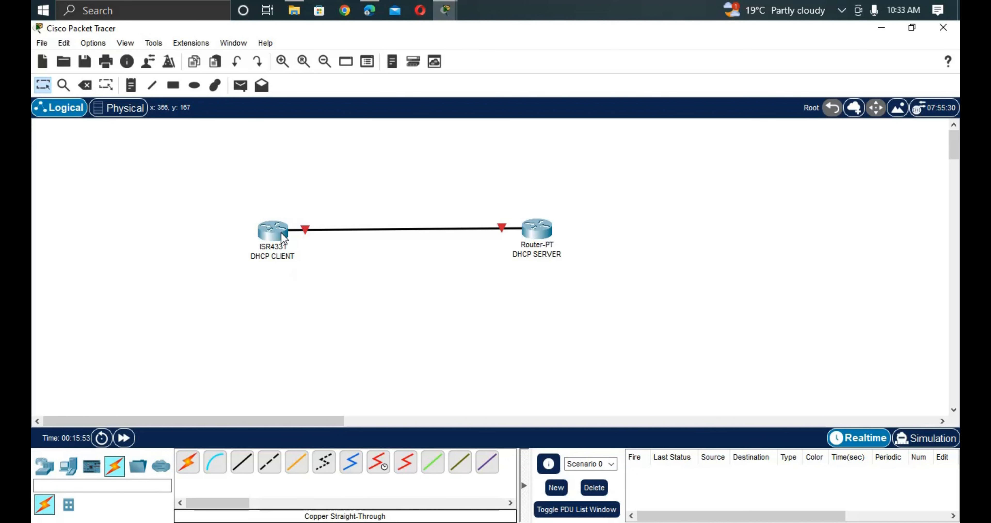
- Open the DHCP CLIENT router's command line and decline the initial configuration dialog with no
mouse_move(283, 237)
left_click(271, 241)
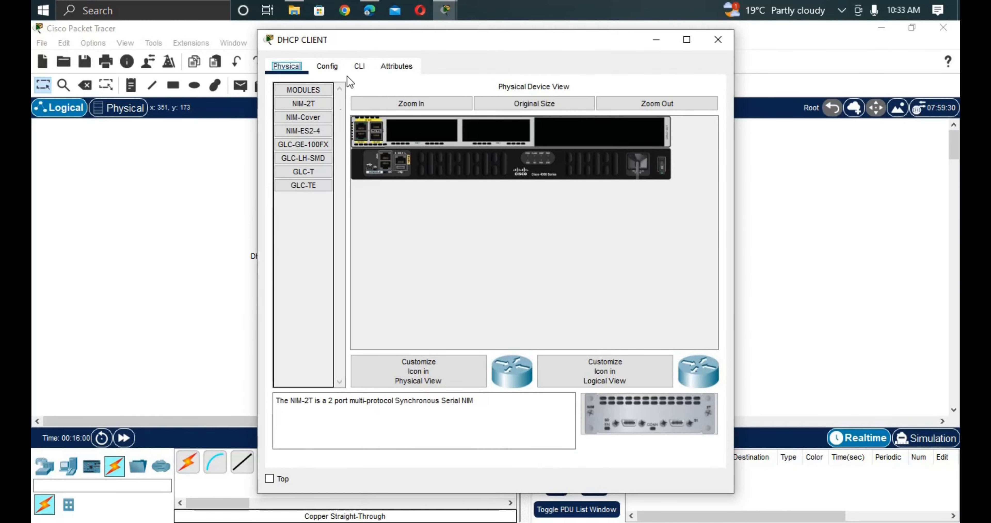
left_click(361, 65)
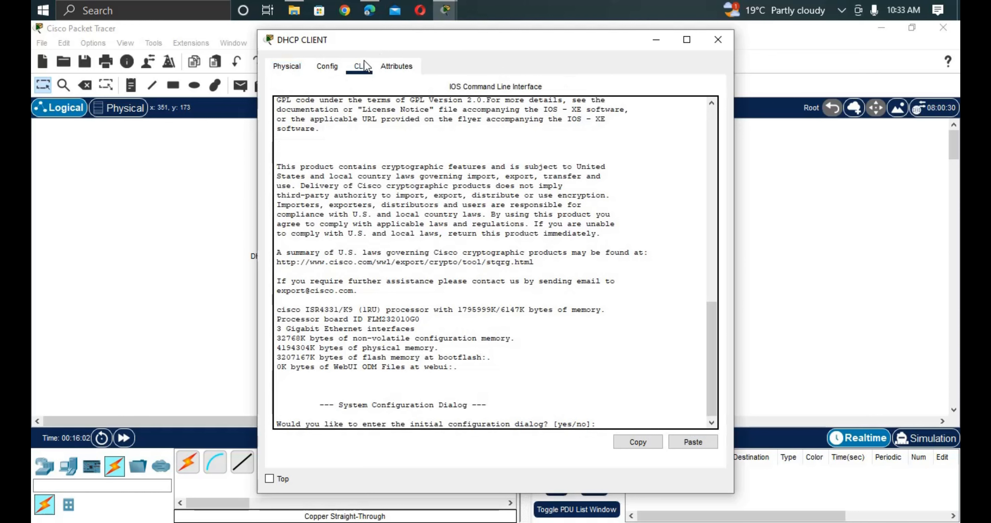
type("no")
key("Return")
key("Return")
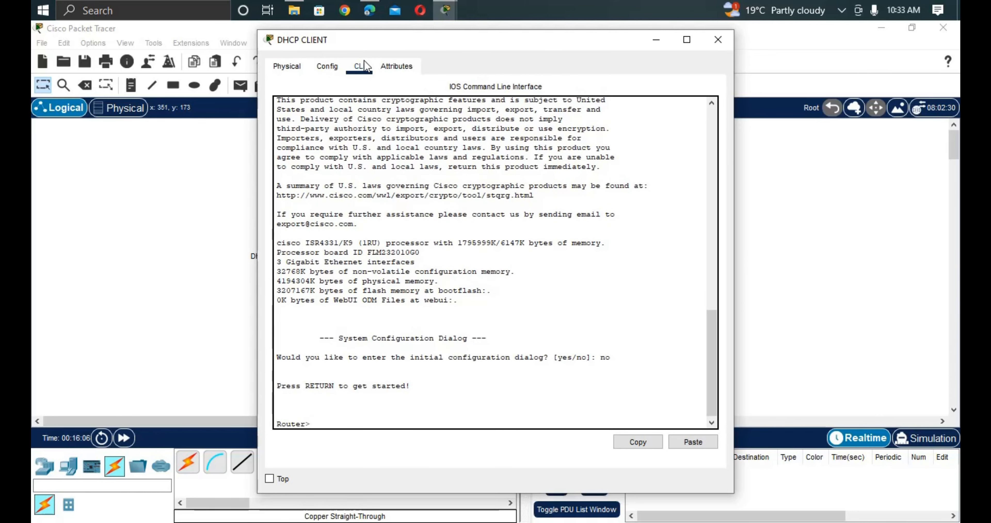
- Enter privileged mode with enable and global configuration mode with conf t on the DHCP CLIENT router
type("en")
key("Tab")
key("Return")
type("c")
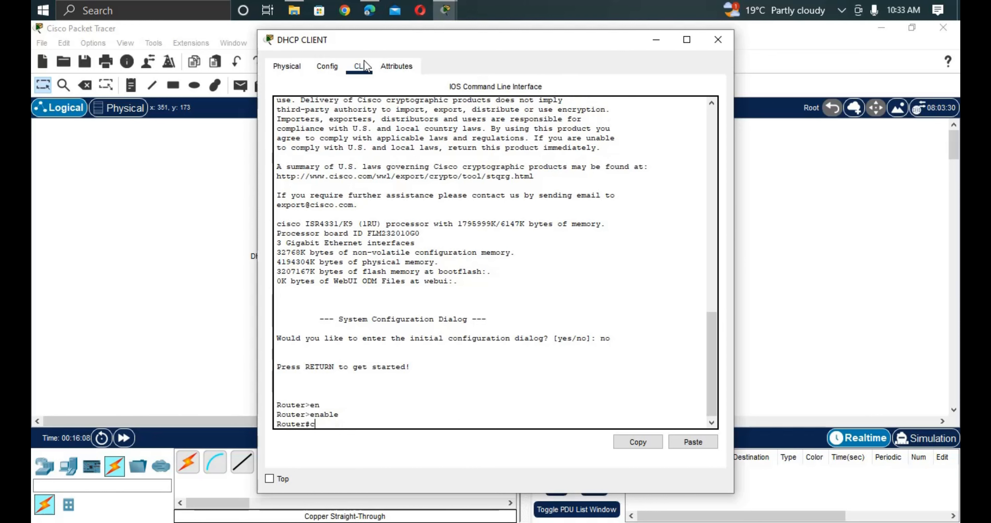
type("onf t")
key("Return")
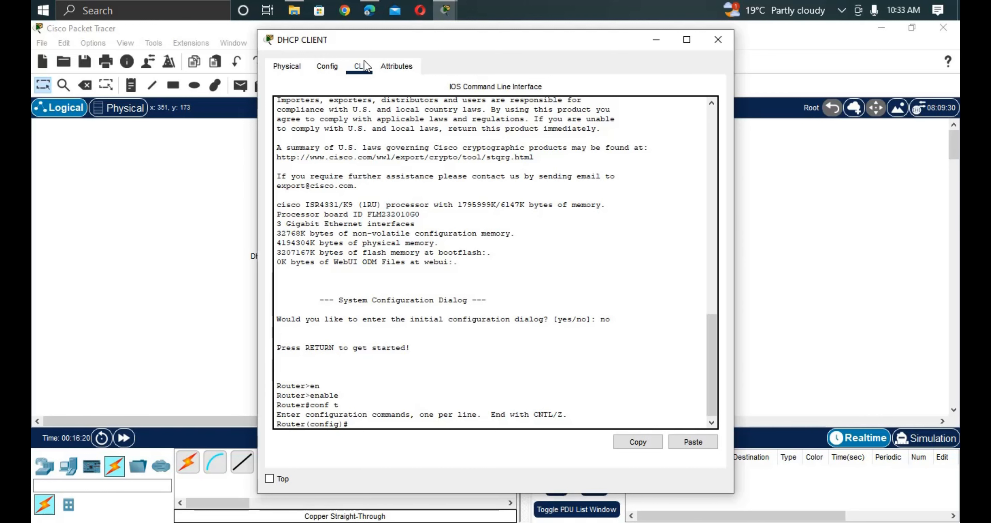
- Configure interface gigabitEthernet 0/0/0 to obtain its address automatically with ip address dhcp
type("int g")
key("Tab")
type("0")
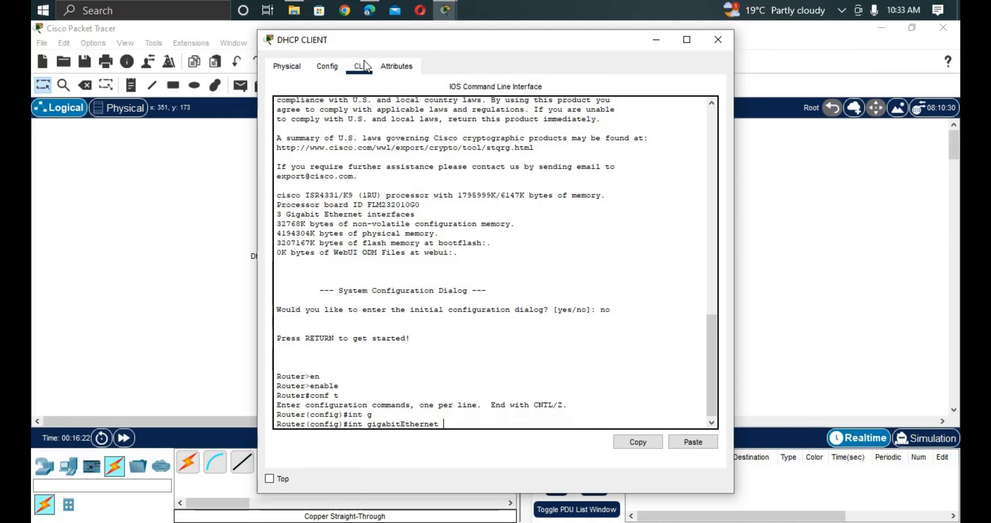
type("/0/0")
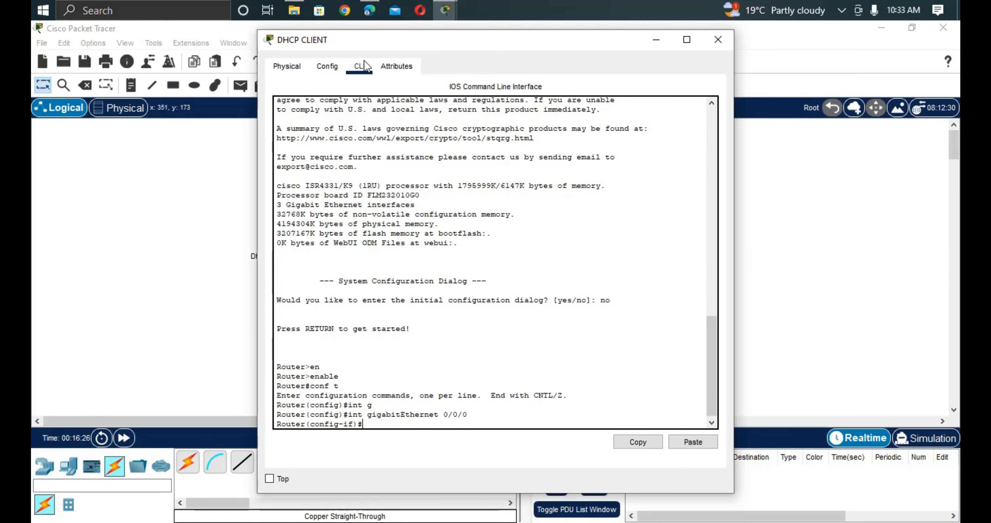
type("ip ad")
key("Tab")
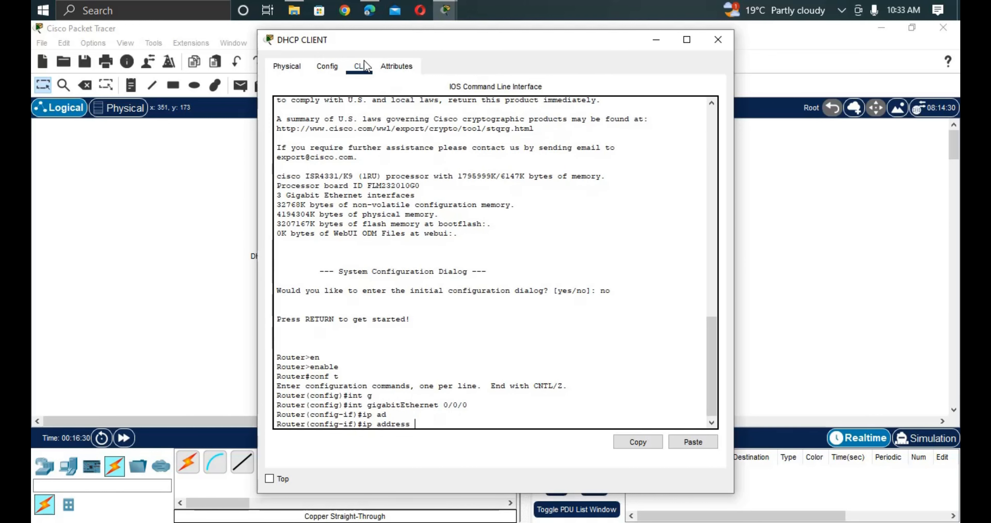
type("dh")
key("Tab")
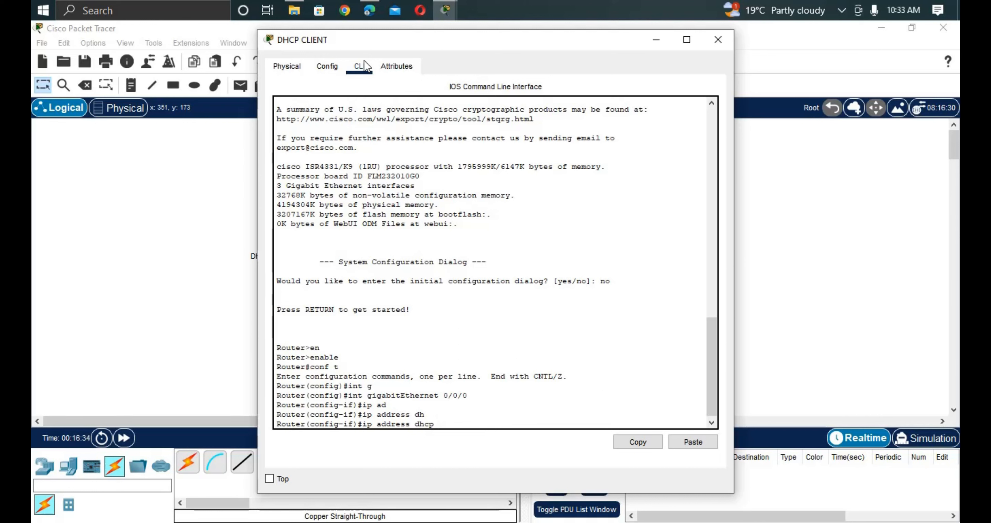
key("Return")
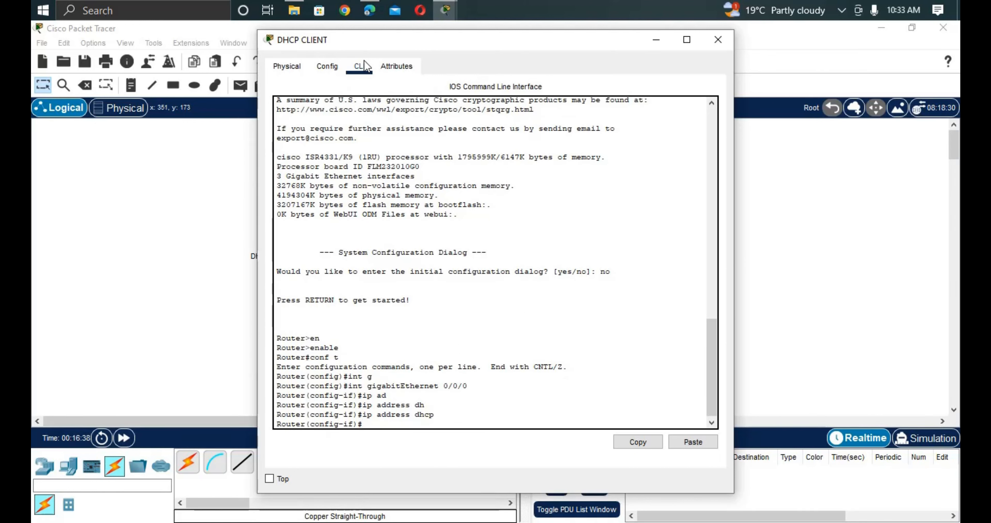
- Enable the gigabitEthernet 0/0/0 interface with no shut and highlight the DHCP address assignment message in the console output
type("no shut")
key("Return")
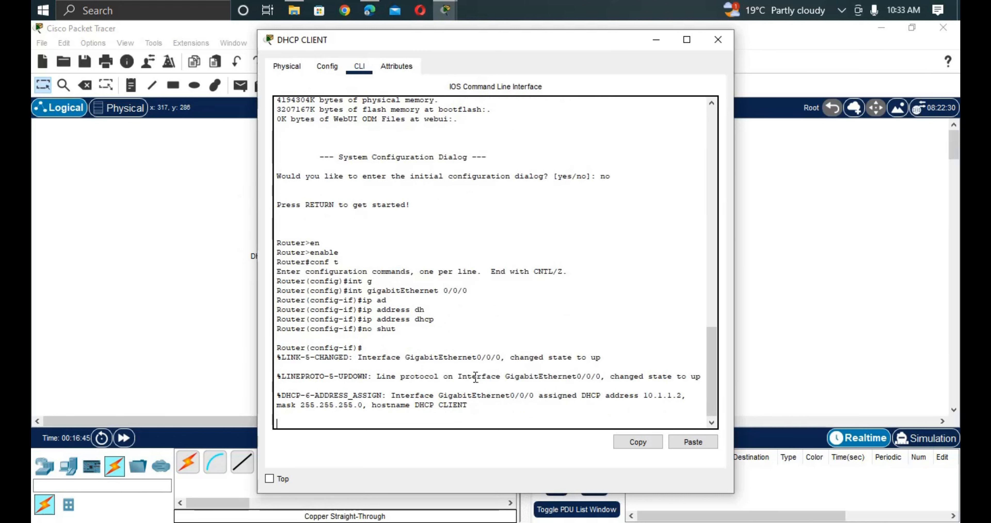
left_click_drag(468, 405, 283, 396)
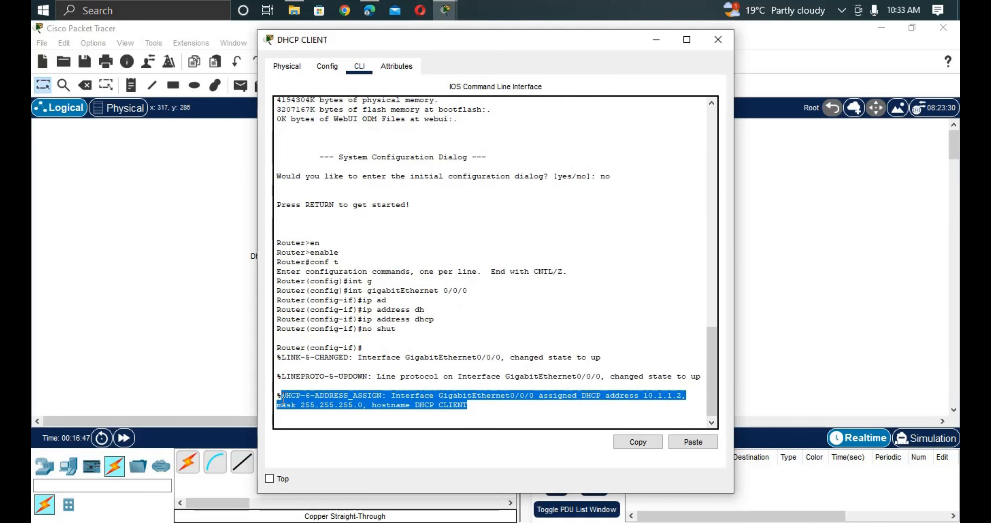